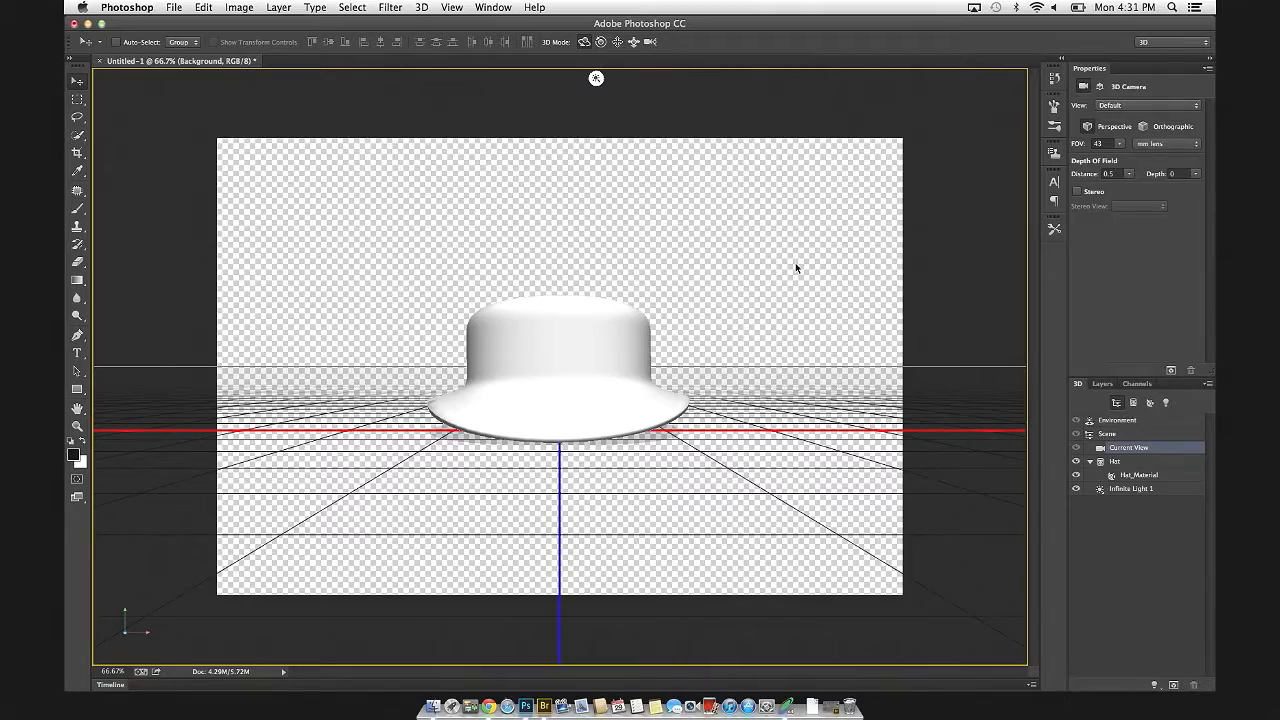
Orbit around the hat model and open its Hat_Material diffuse texture as a separate document
left_click_drag(814, 309, 767, 297)
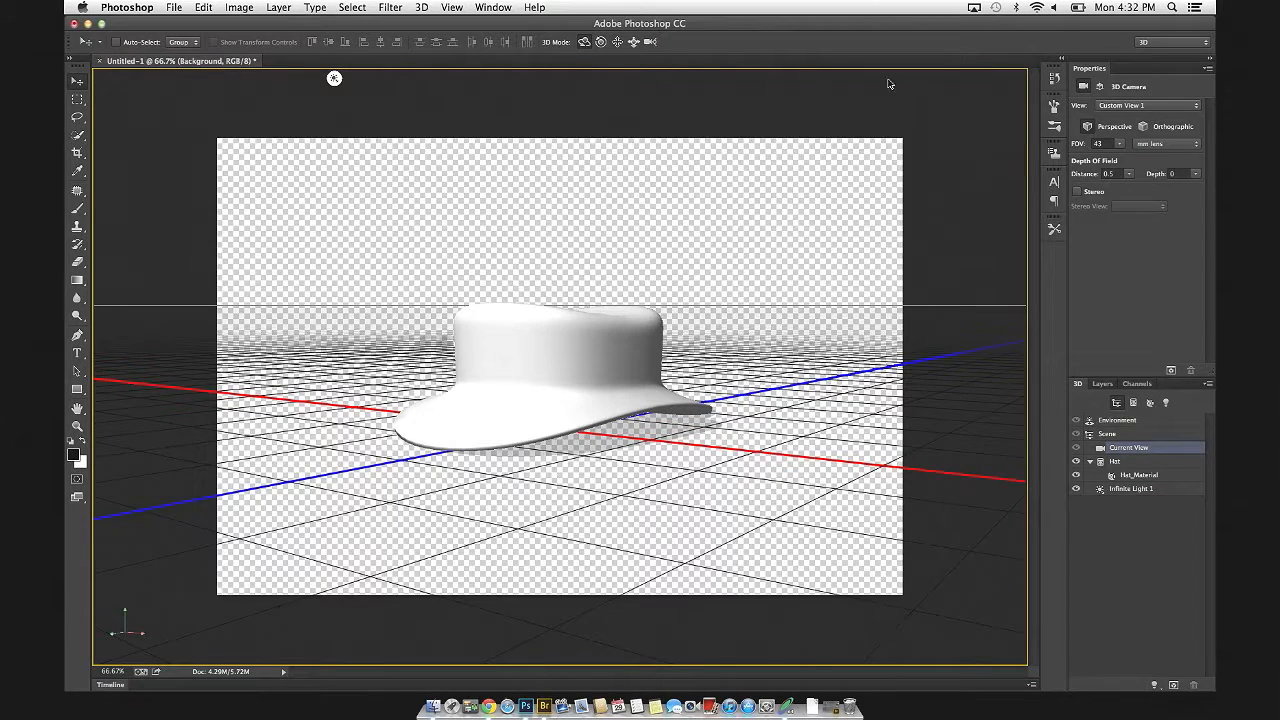
left_click(505, 6)
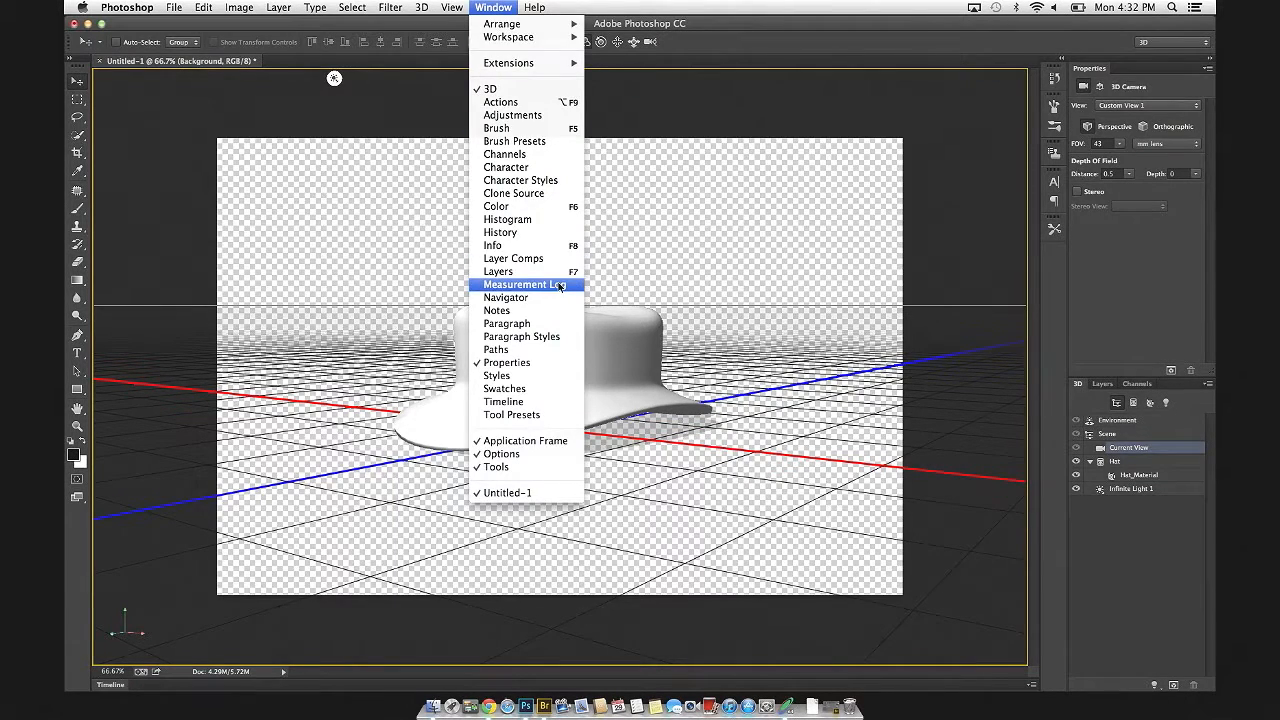
left_click(1104, 384)
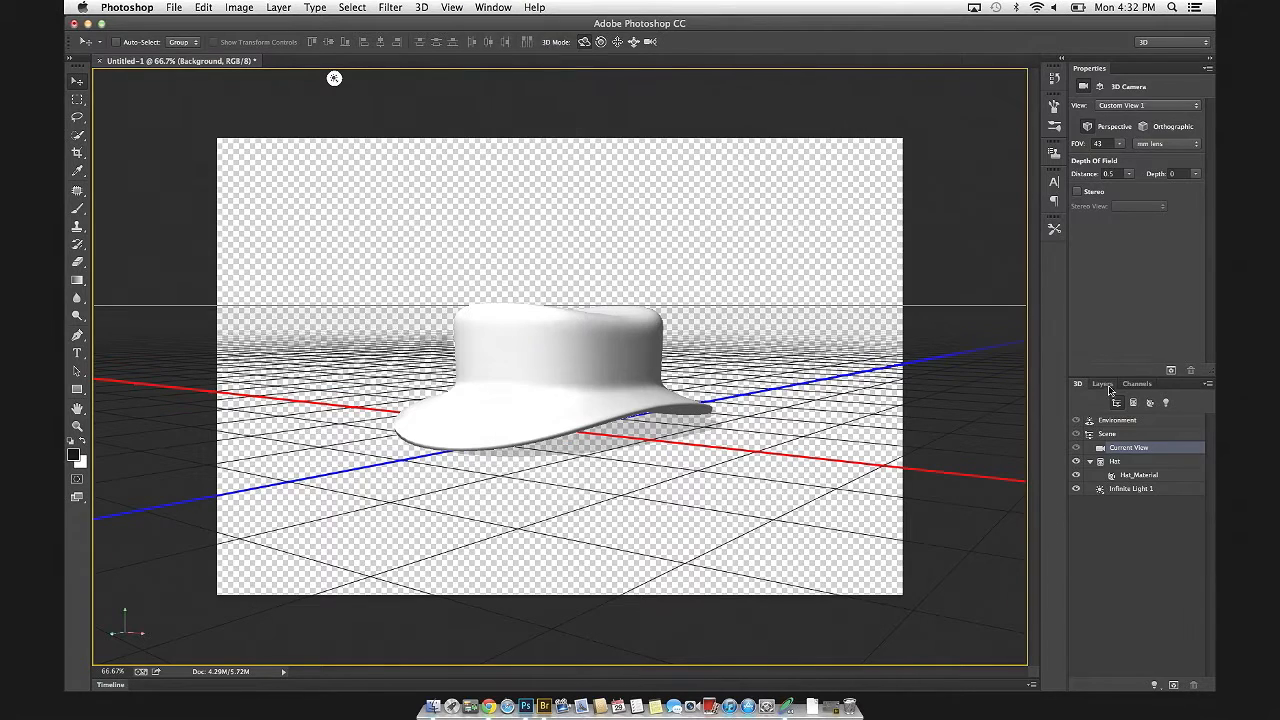
left_click(1104, 384)
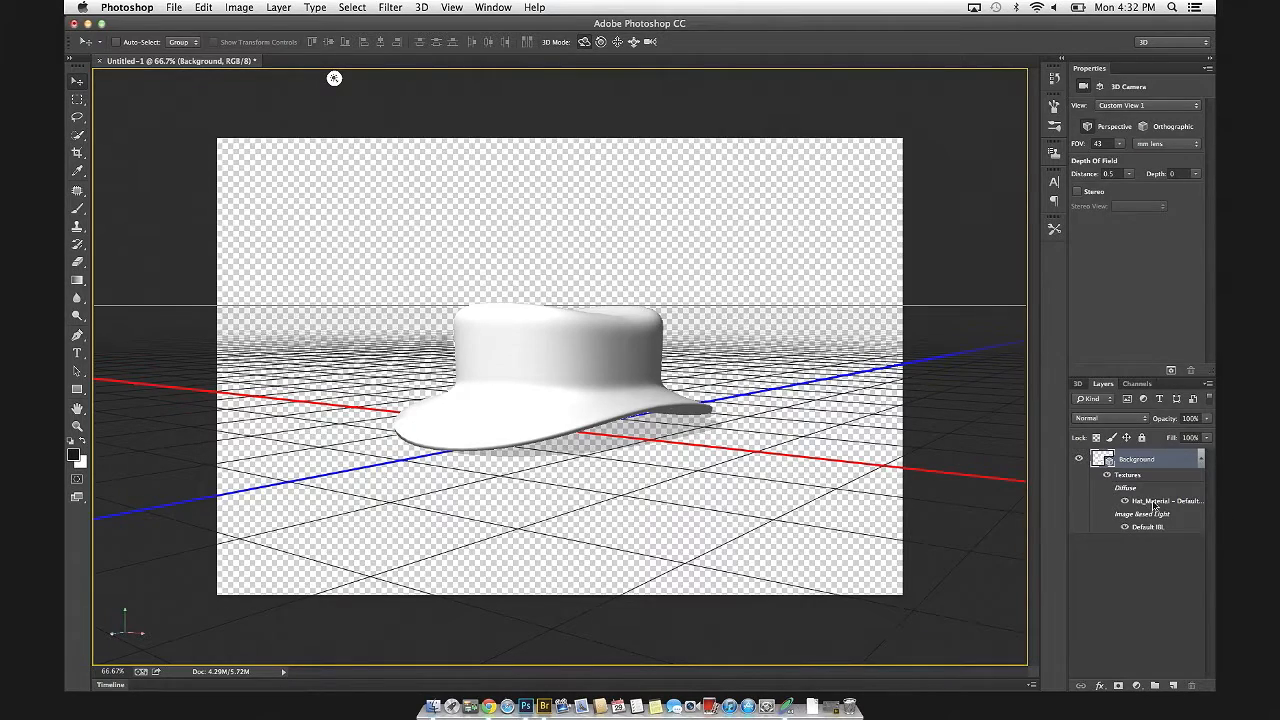
double_click(1155, 502)
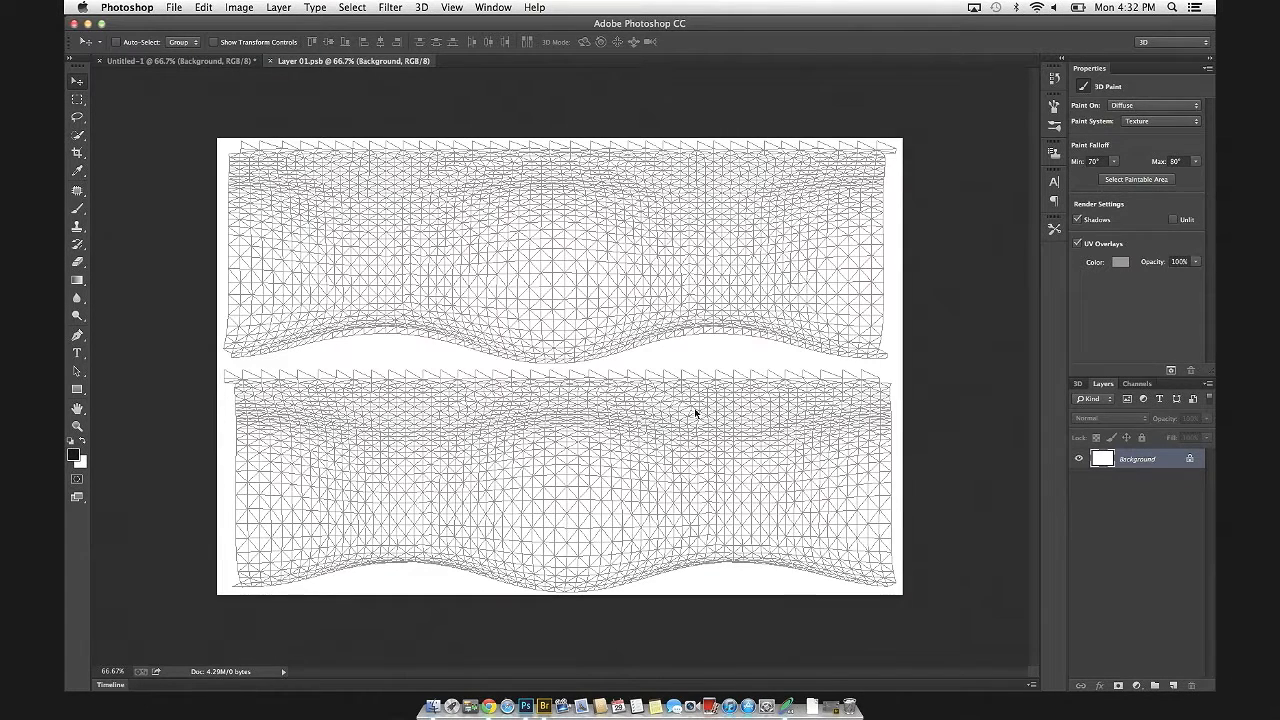
Arrange the texture and hat documents side by side in a 2-up Vertical layout, centring the content of each view
left_click(499, 9)
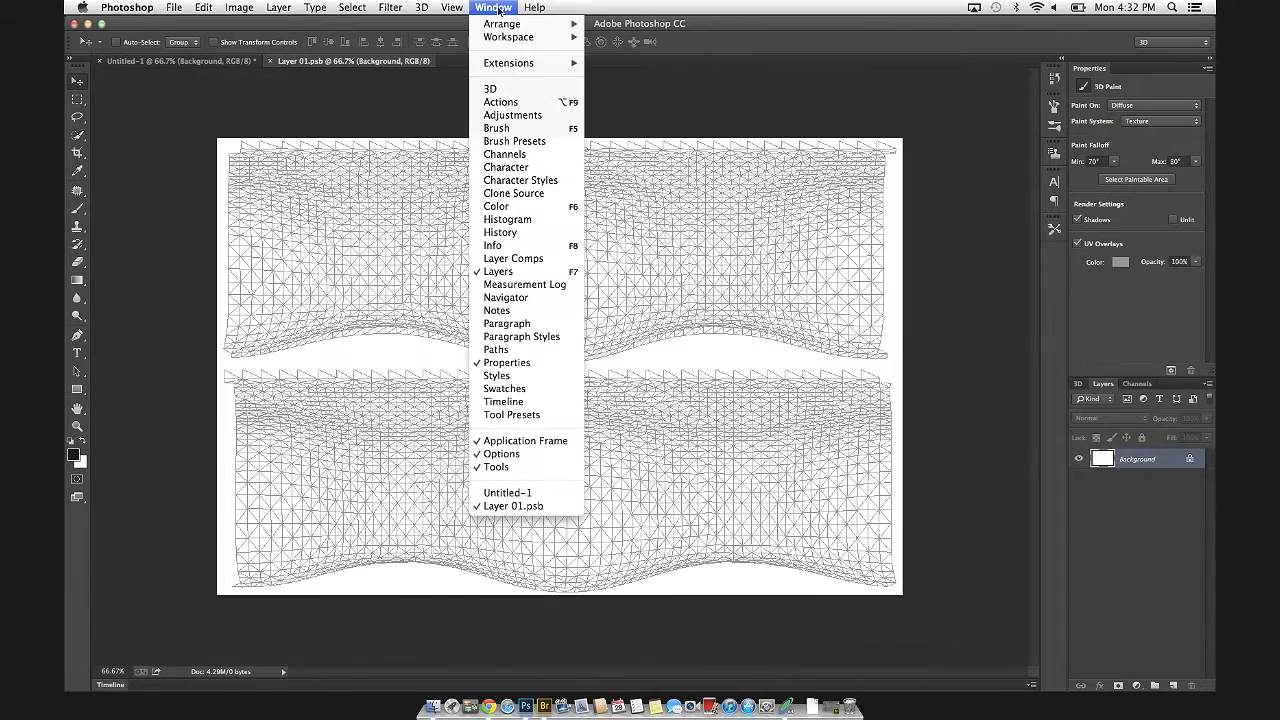
mouse_move(508, 24)
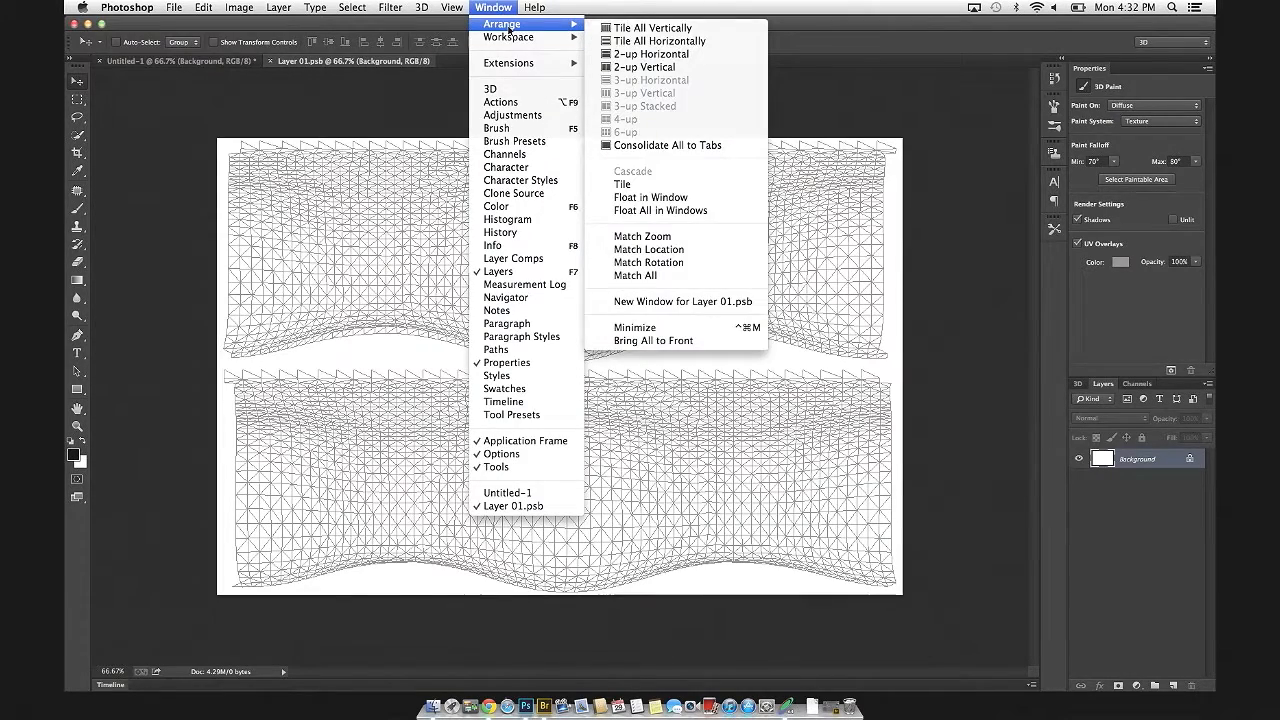
left_click(680, 67)
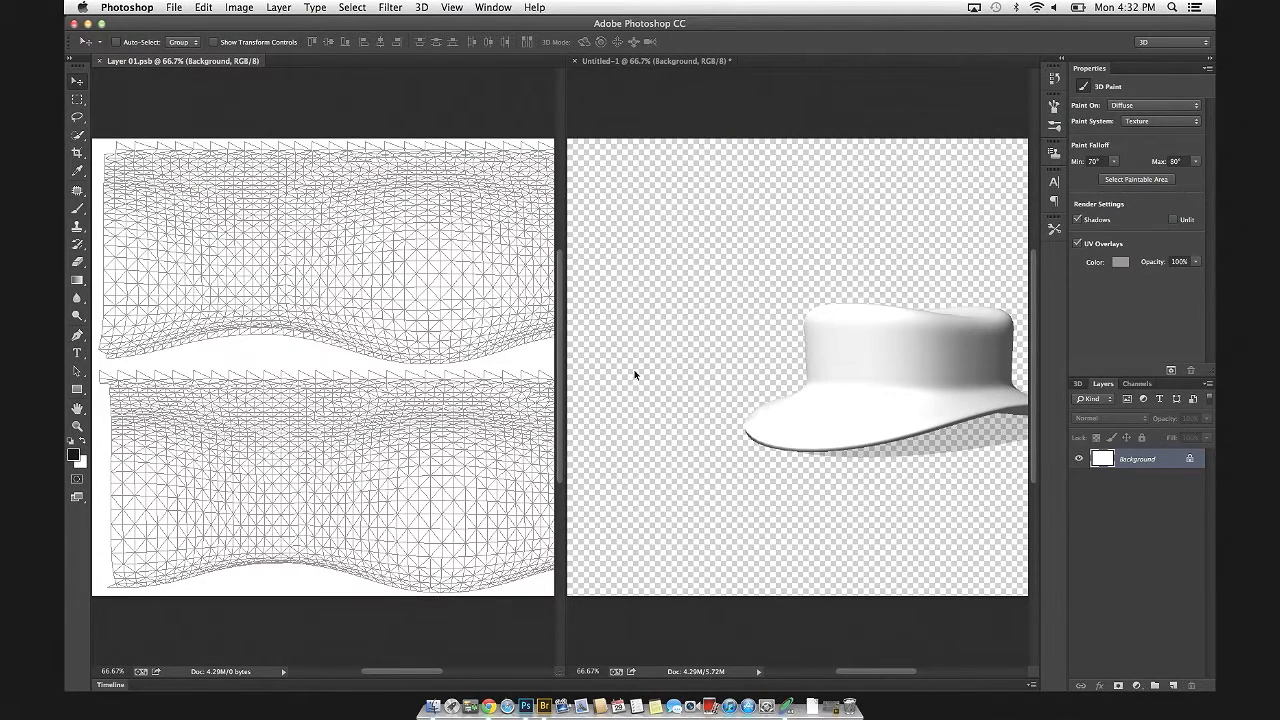
left_click(882, 375)
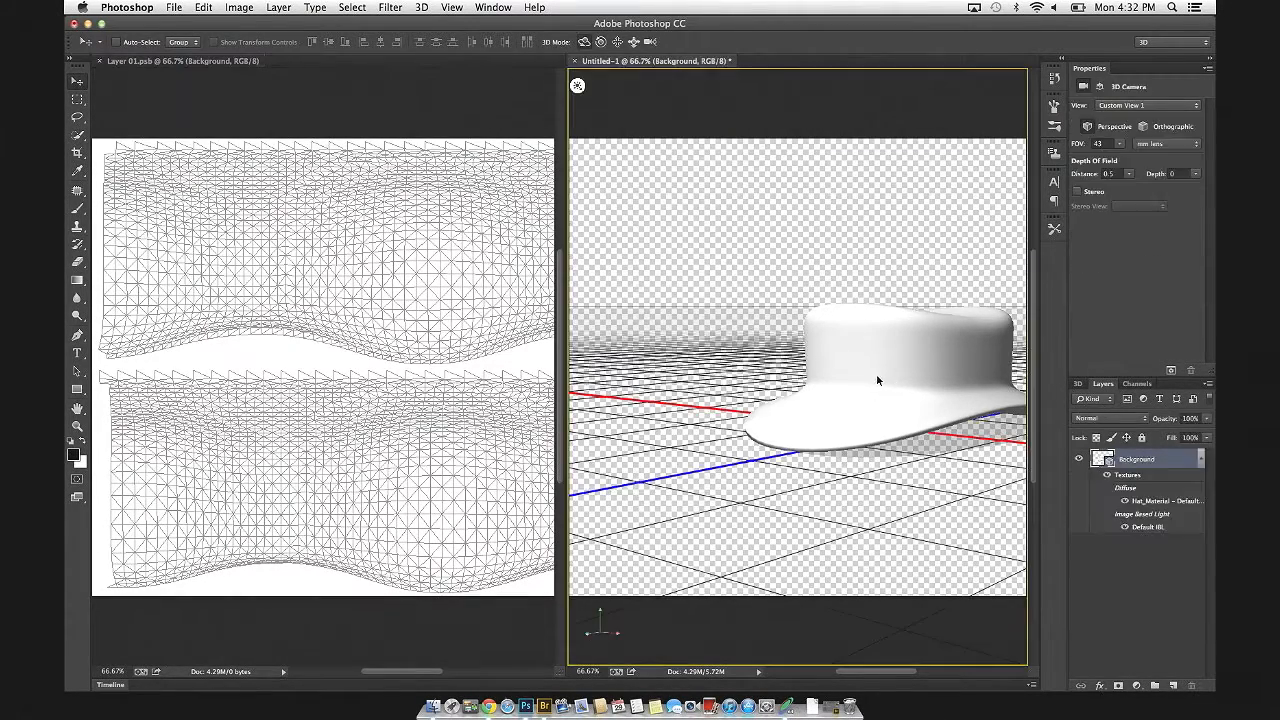
left_click_drag(873, 376, 769, 375)
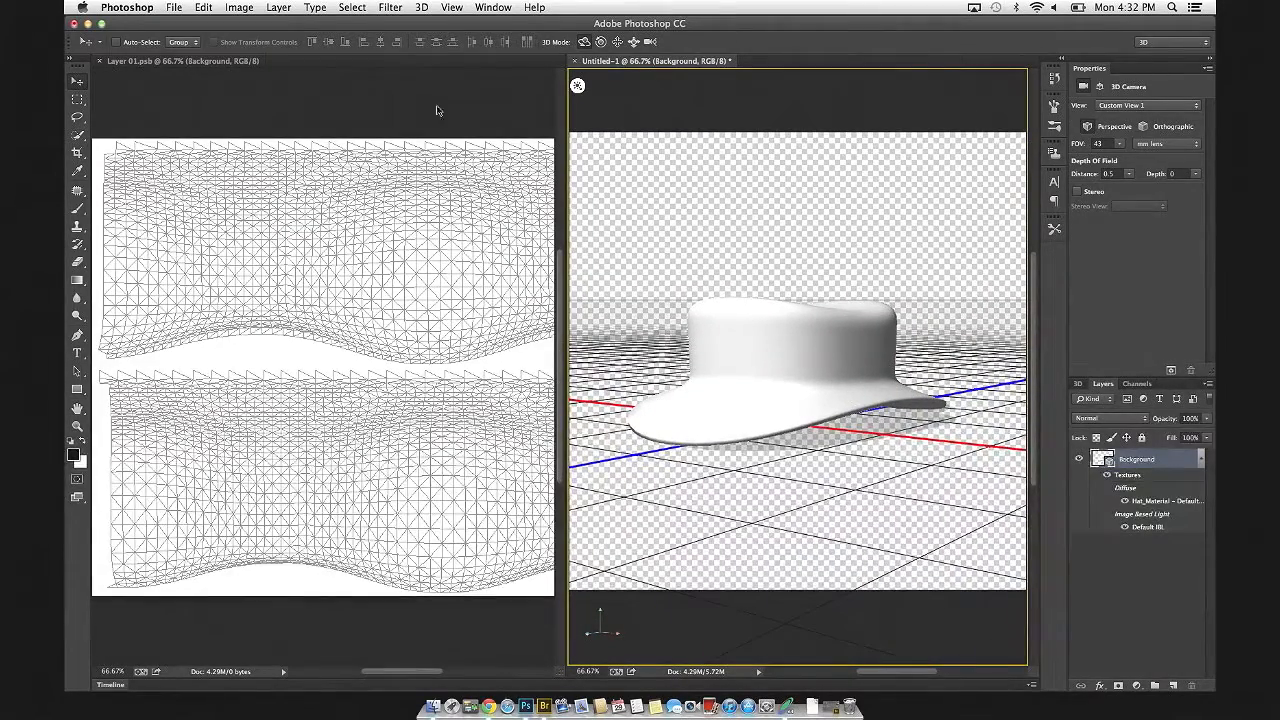
left_click(418, 348)
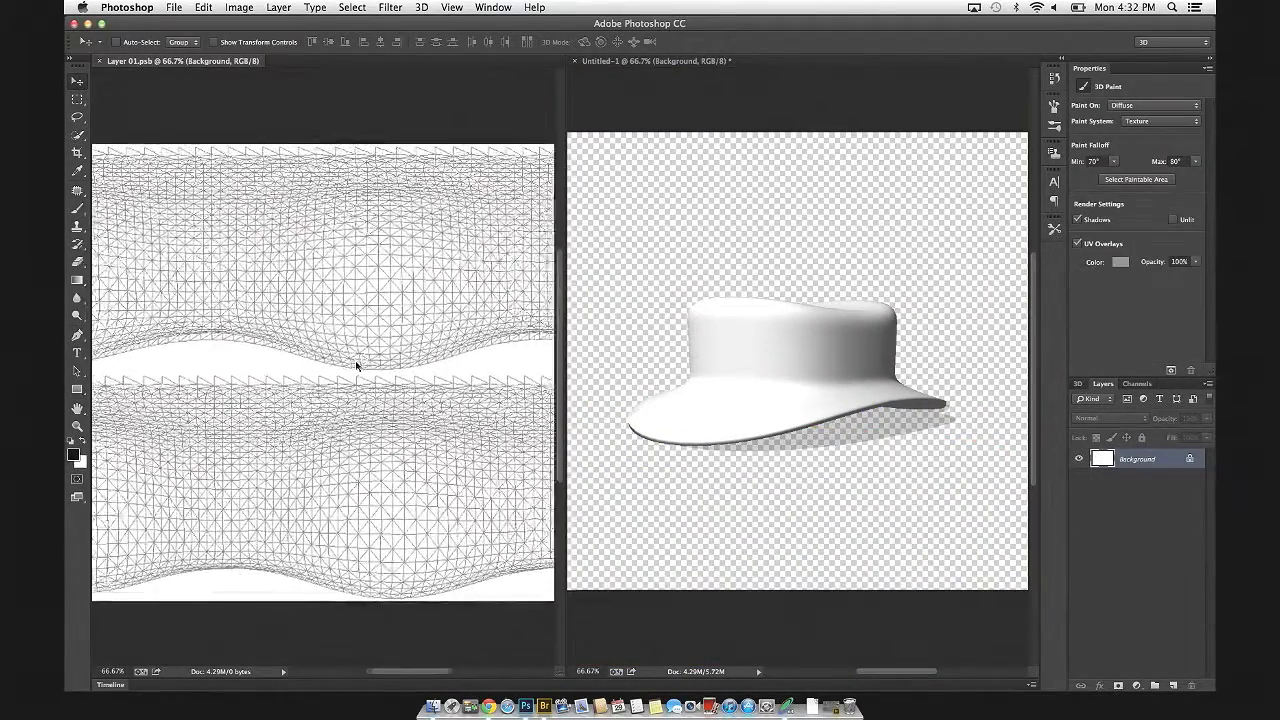
Activate the Brush tool and compare the hat texture with the UV overlays hidden and shown, leaving them on
left_click(77, 207)
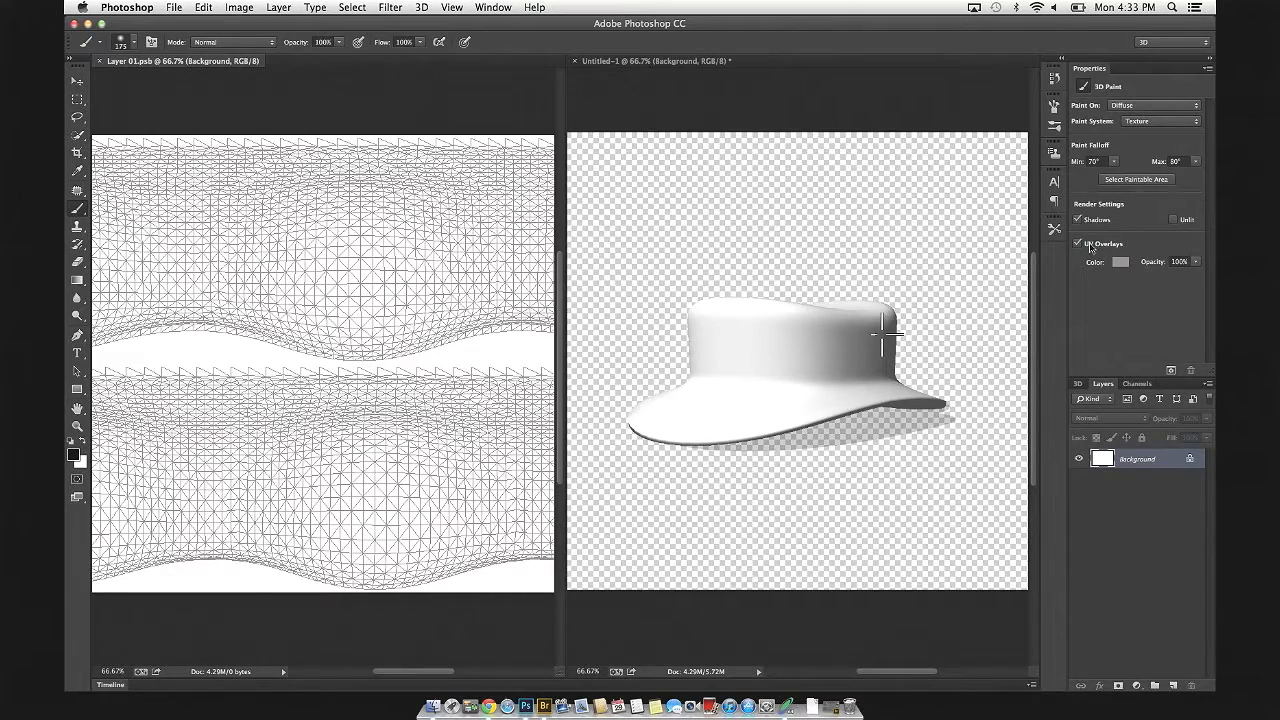
left_click(1080, 247)
left_click(1082, 248)
left_click(1086, 249)
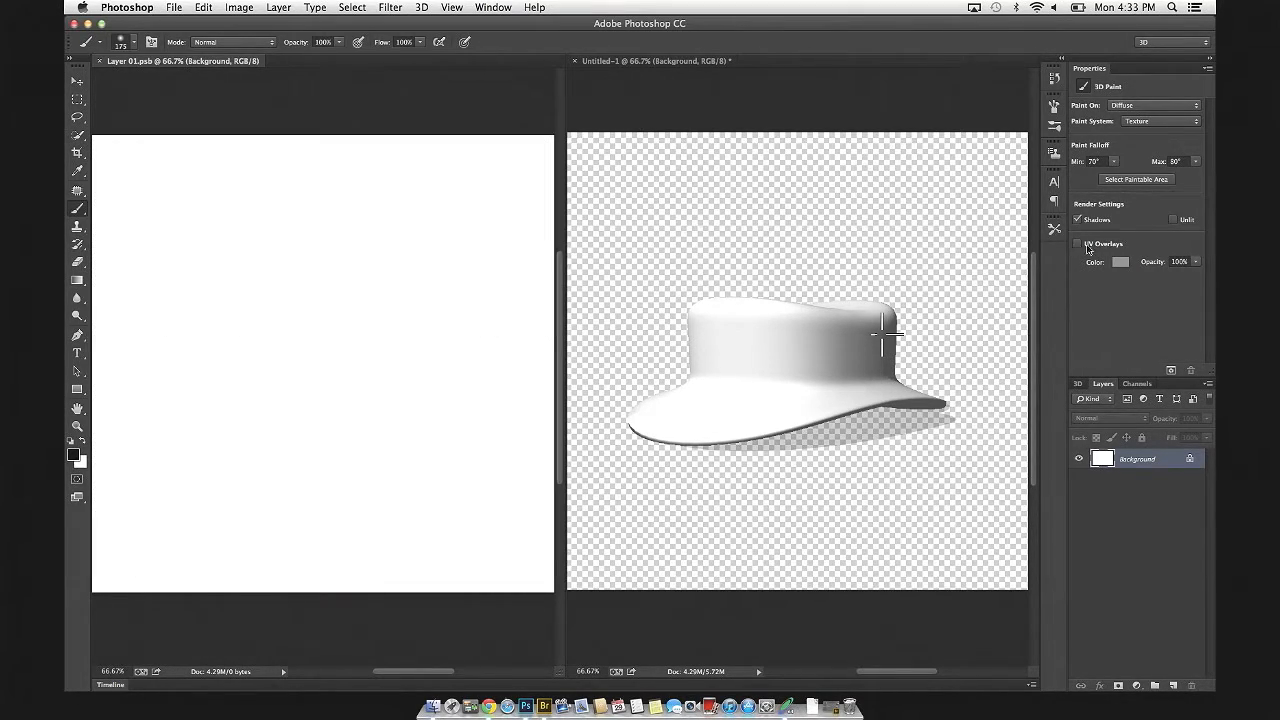
left_click(1080, 247)
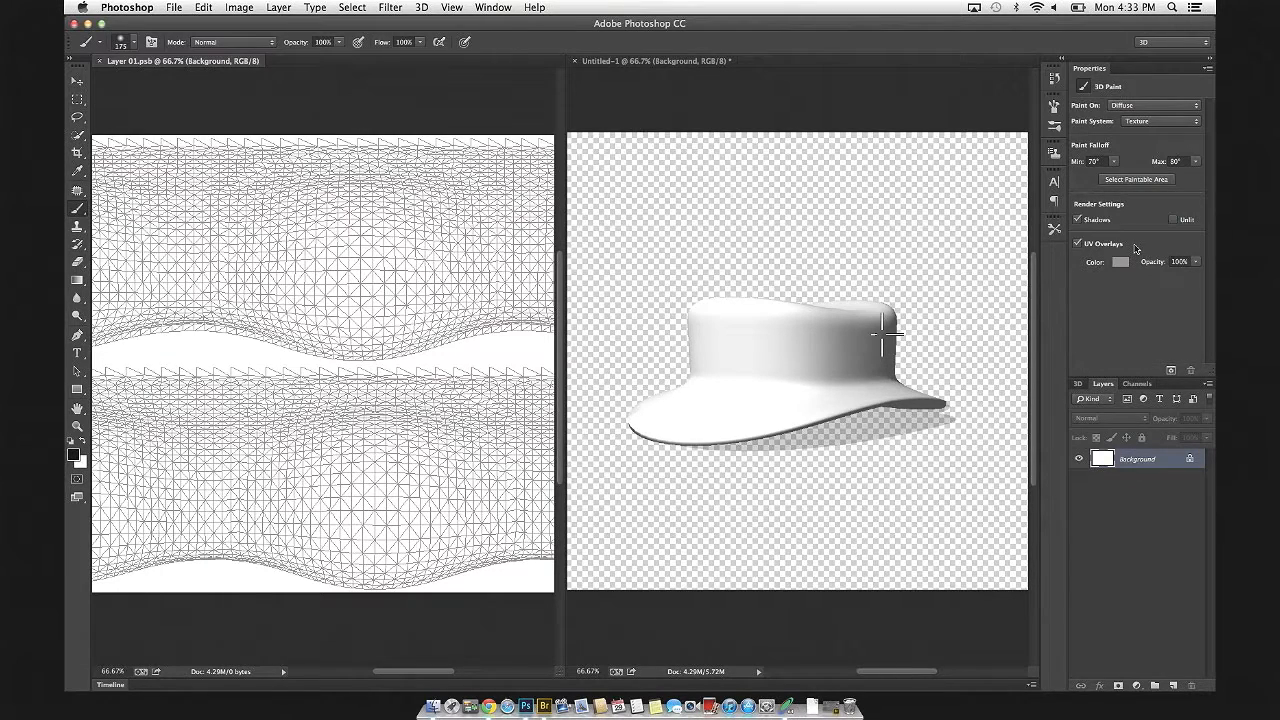
Set the UV overlay colour to the dark grey 746a6a
left_click(1122, 266)
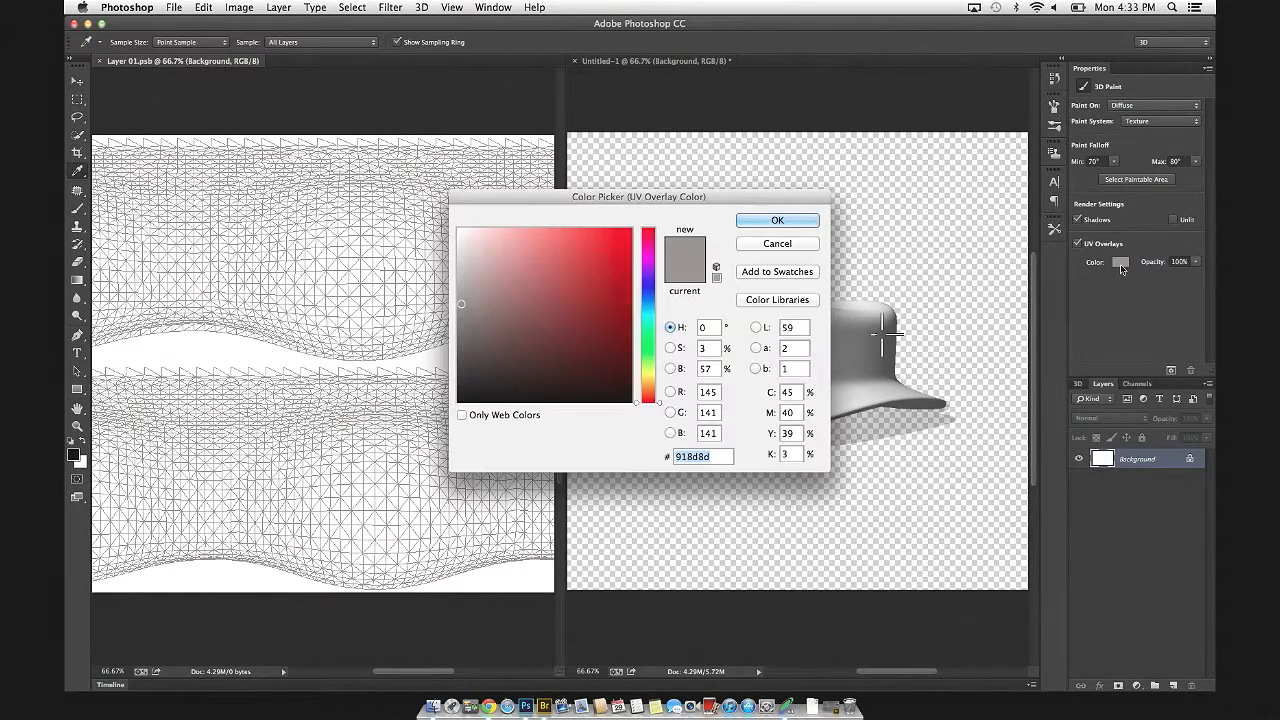
left_click(778, 250)
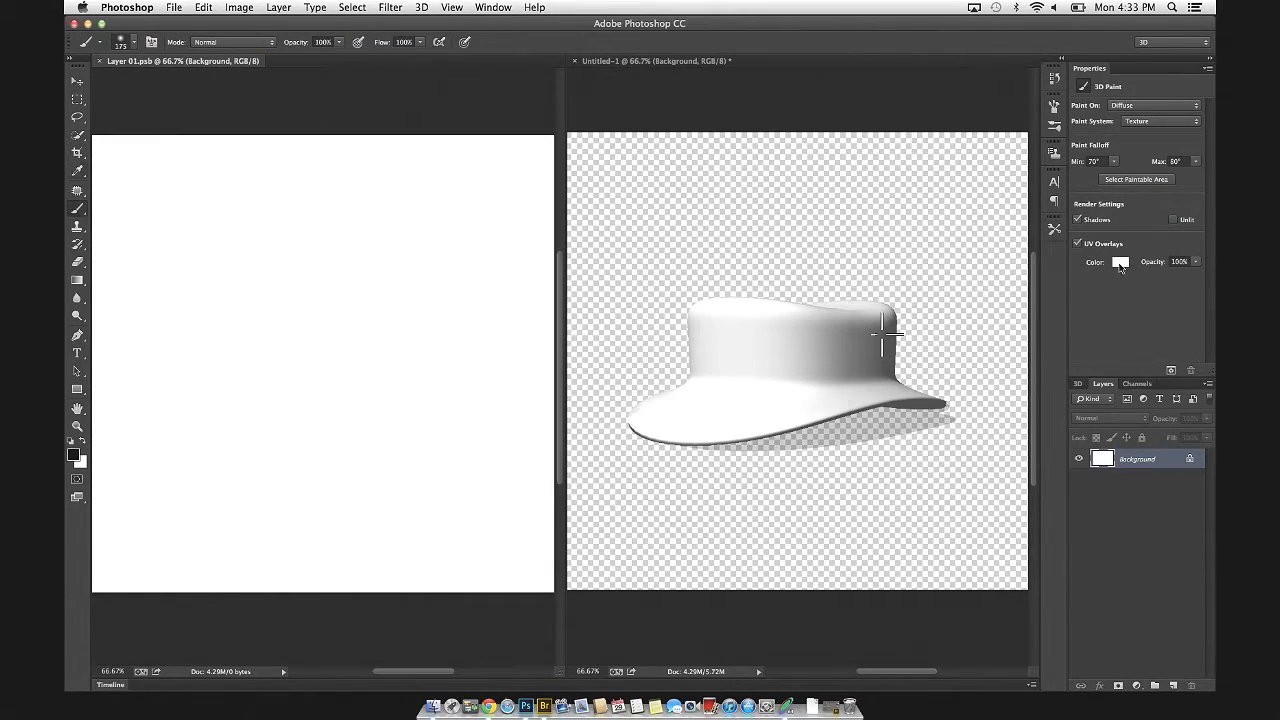
left_click(1121, 266)
left_click_drag(484, 346, 472, 323)
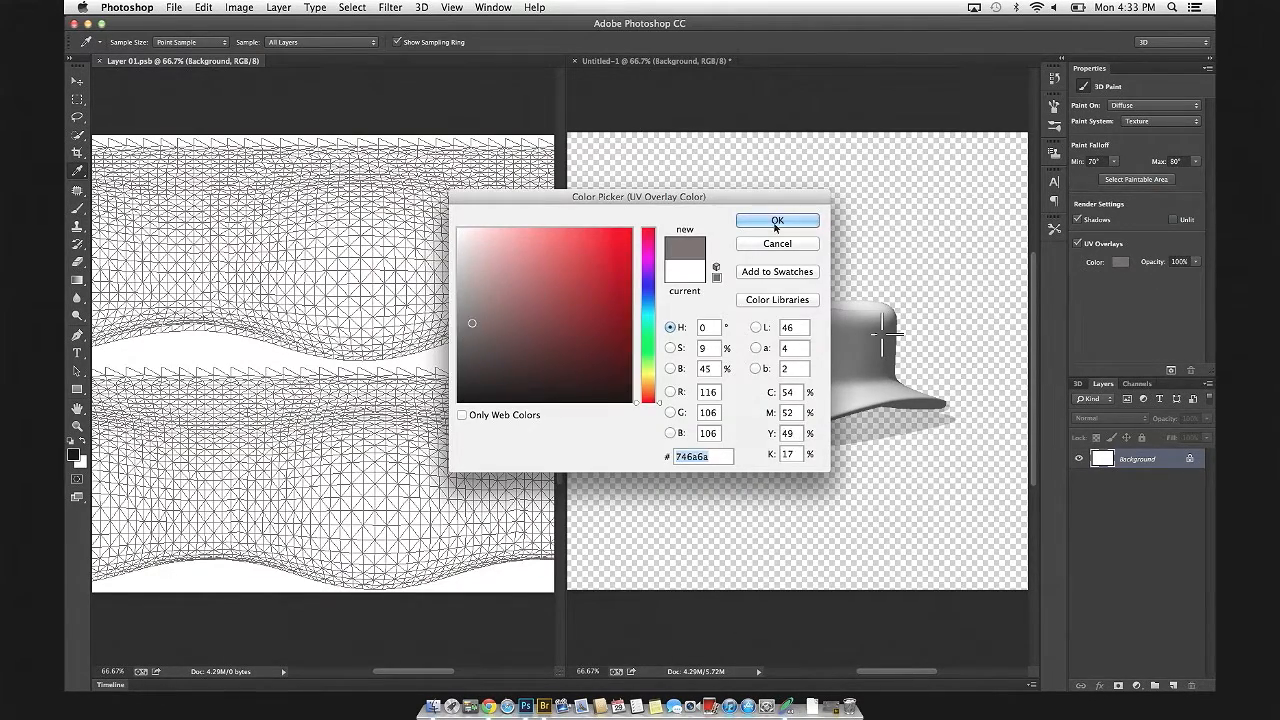
left_click(777, 222)
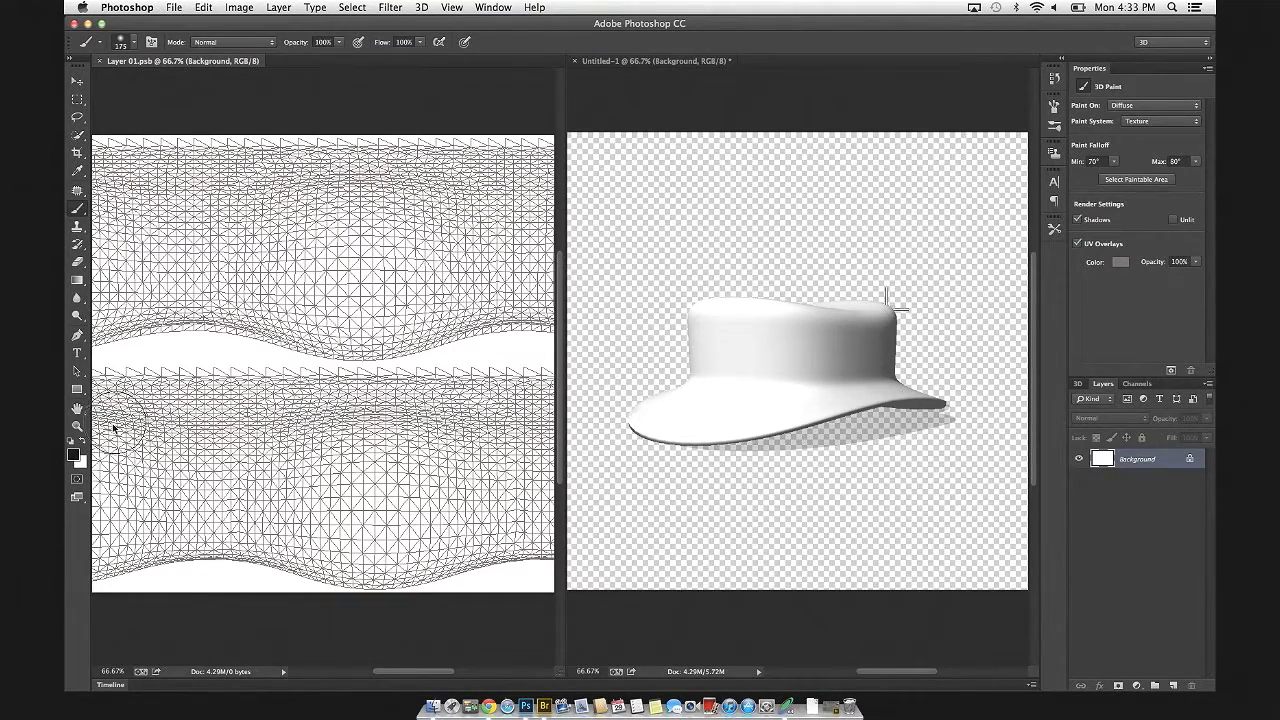
Choose a bright saturated blue as foreground colour and brush it over the lower middle of the texture's upper UV mesh
left_click(78, 457)
left_click(648, 348)
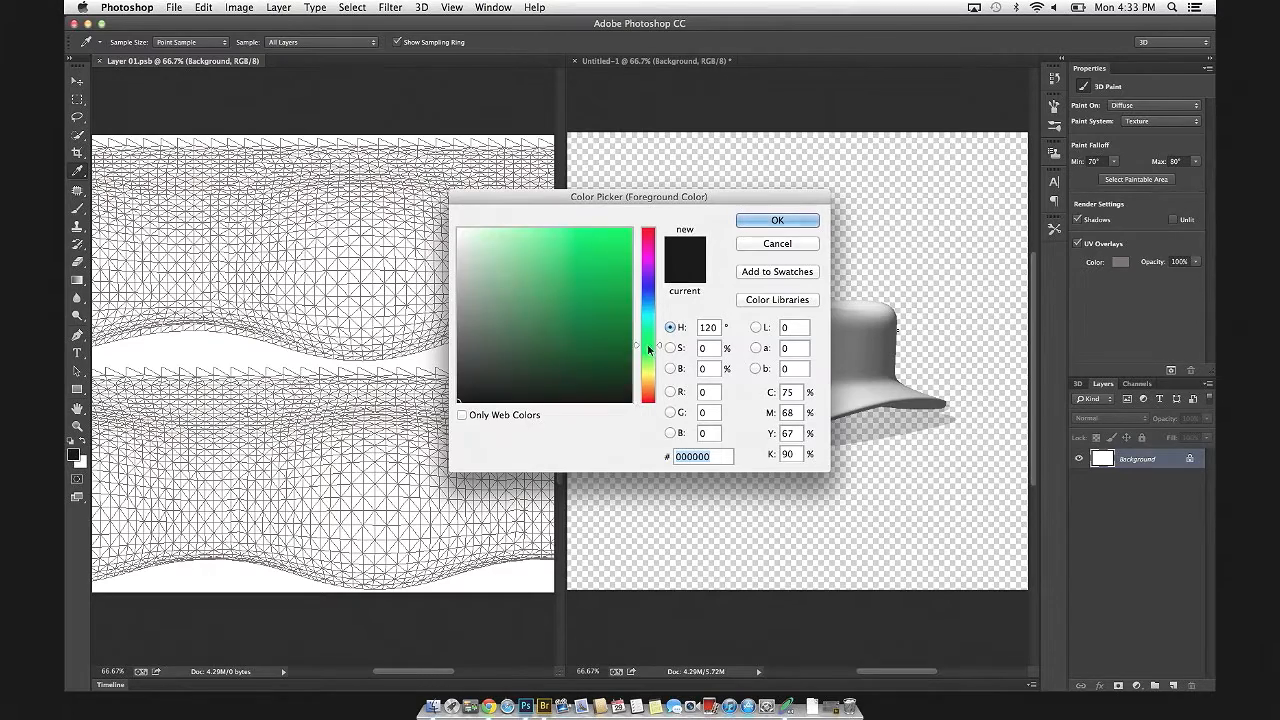
left_click_drag(655, 368, 648, 290)
left_click(614, 266)
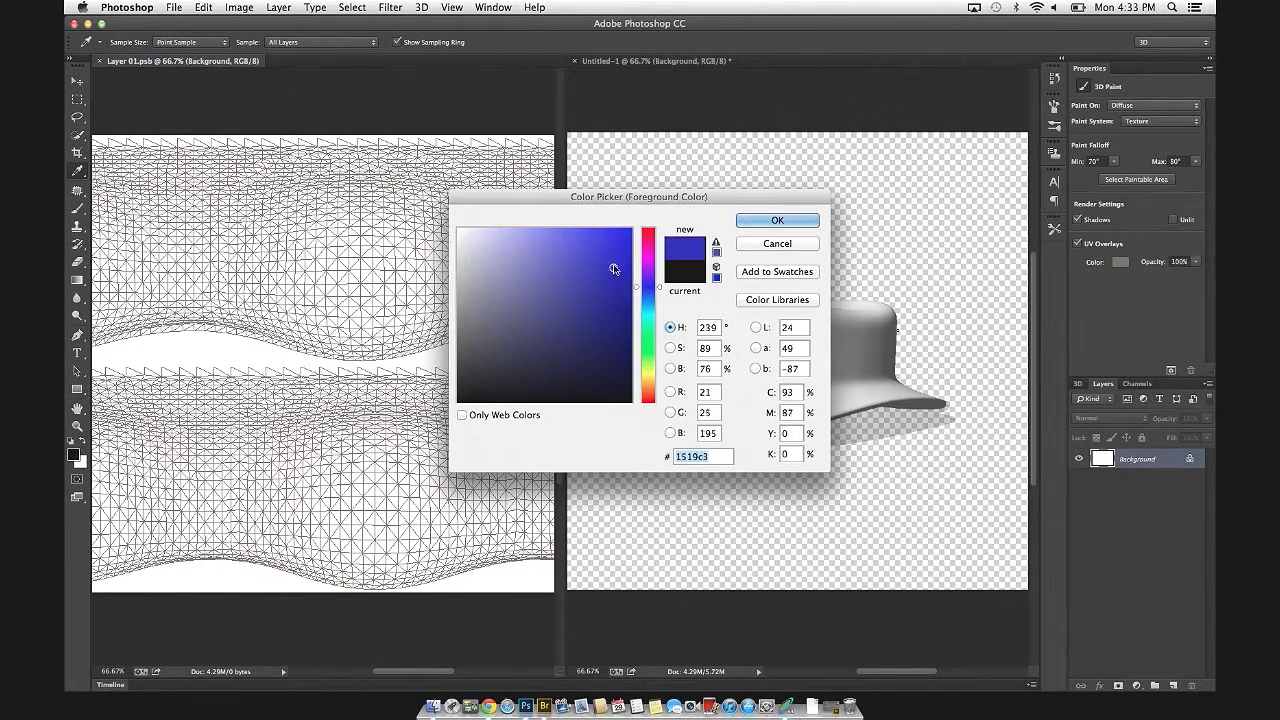
left_click(630, 240)
left_click(770, 219)
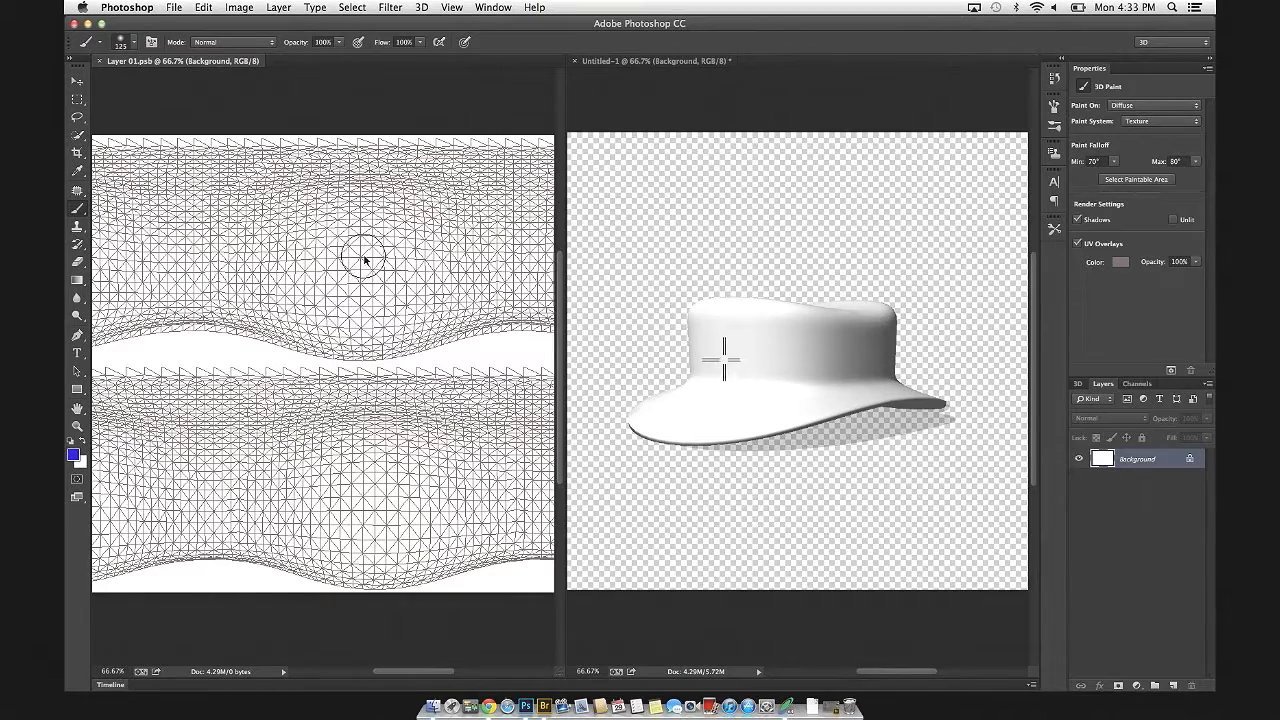
mouse_move(356, 274)
left_mouse_down()
mouse_move(436, 293)
mouse_move(405, 322)
mouse_move(365, 332)
mouse_move(311, 318)
mouse_move(286, 289)
mouse_move(297, 317)
mouse_move(271, 309)
mouse_move(293, 333)
mouse_move(370, 352)
mouse_move(457, 320)
mouse_move(465, 295)
left_mouse_up()
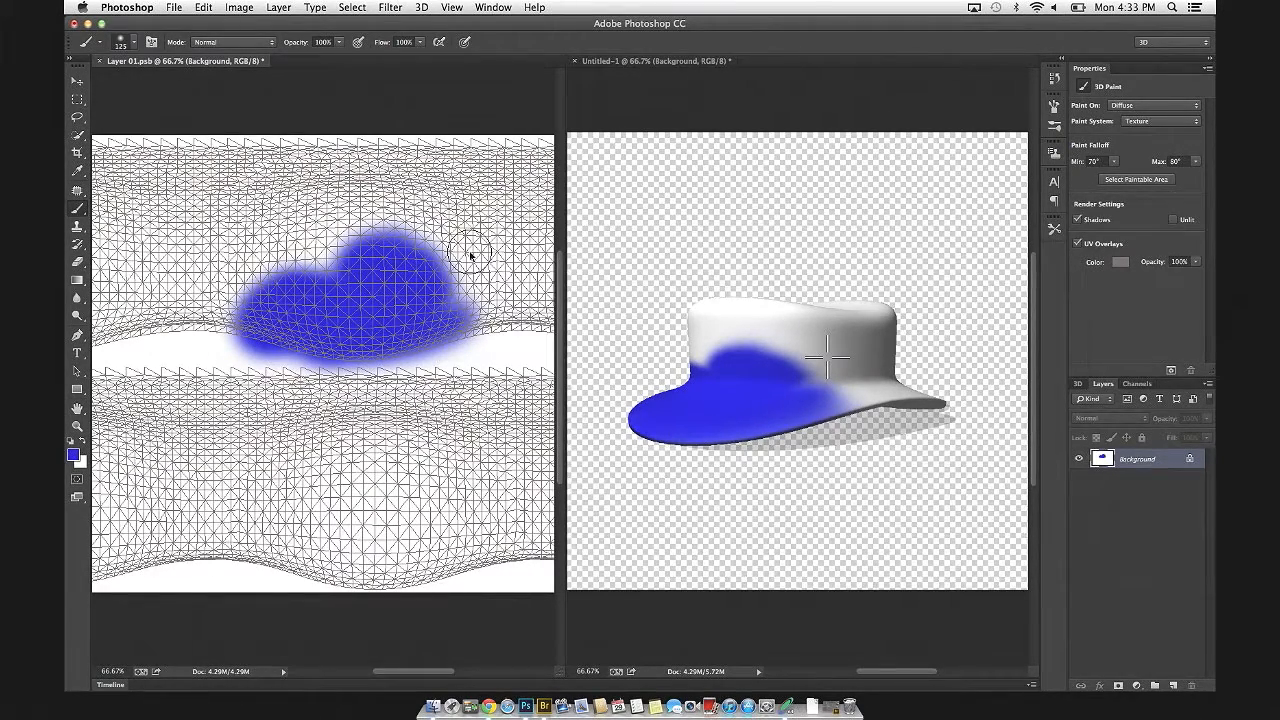
Orbit the hat to its shaded side and paint blue directly on the 3D model's crown and brim
left_click(820, 220)
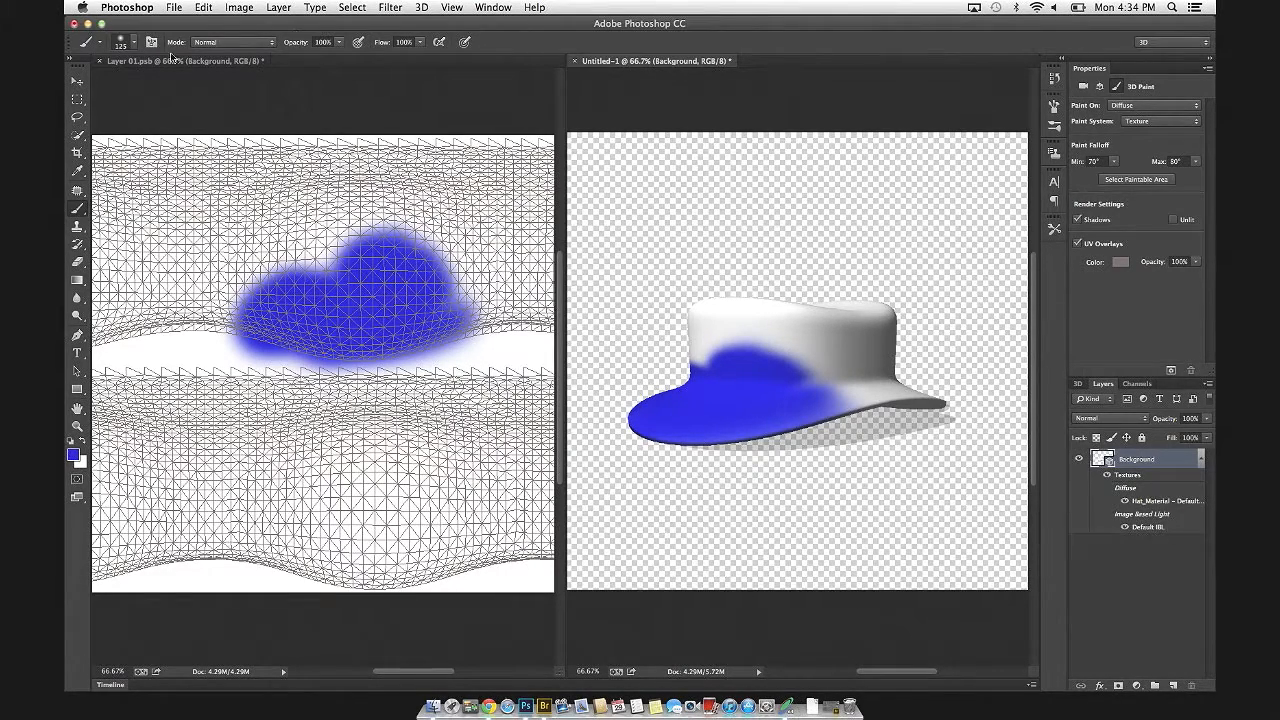
left_click(80, 82)
left_click_drag(869, 234, 808, 240)
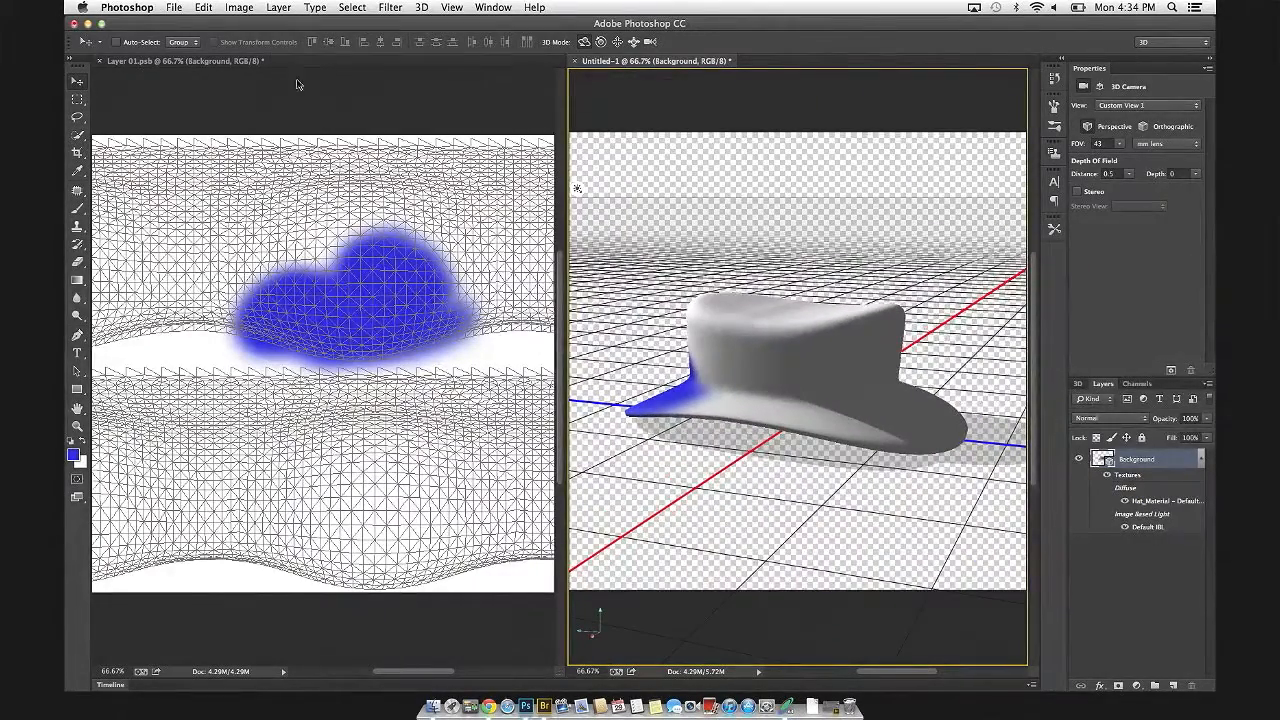
left_click(77, 209)
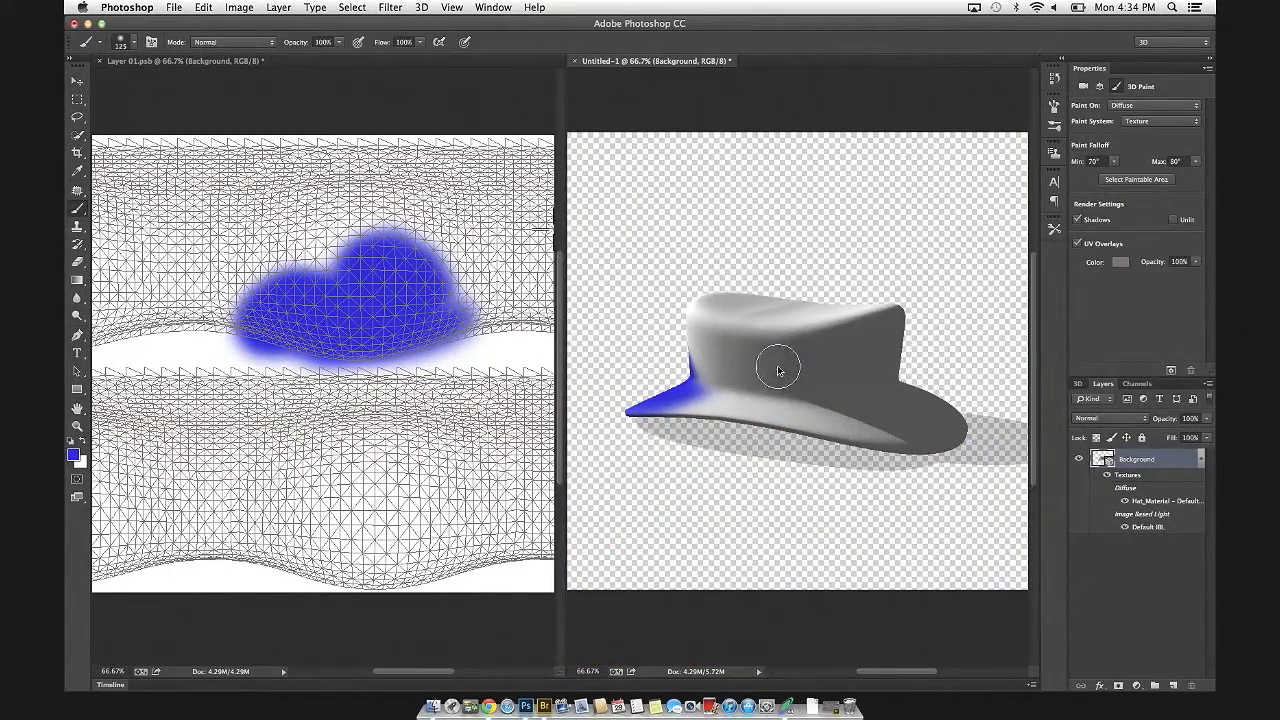
mouse_move(777, 363)
left_mouse_down()
mouse_move(698, 398)
mouse_move(700, 358)
mouse_move(732, 349)
mouse_move(701, 323)
left_mouse_up()
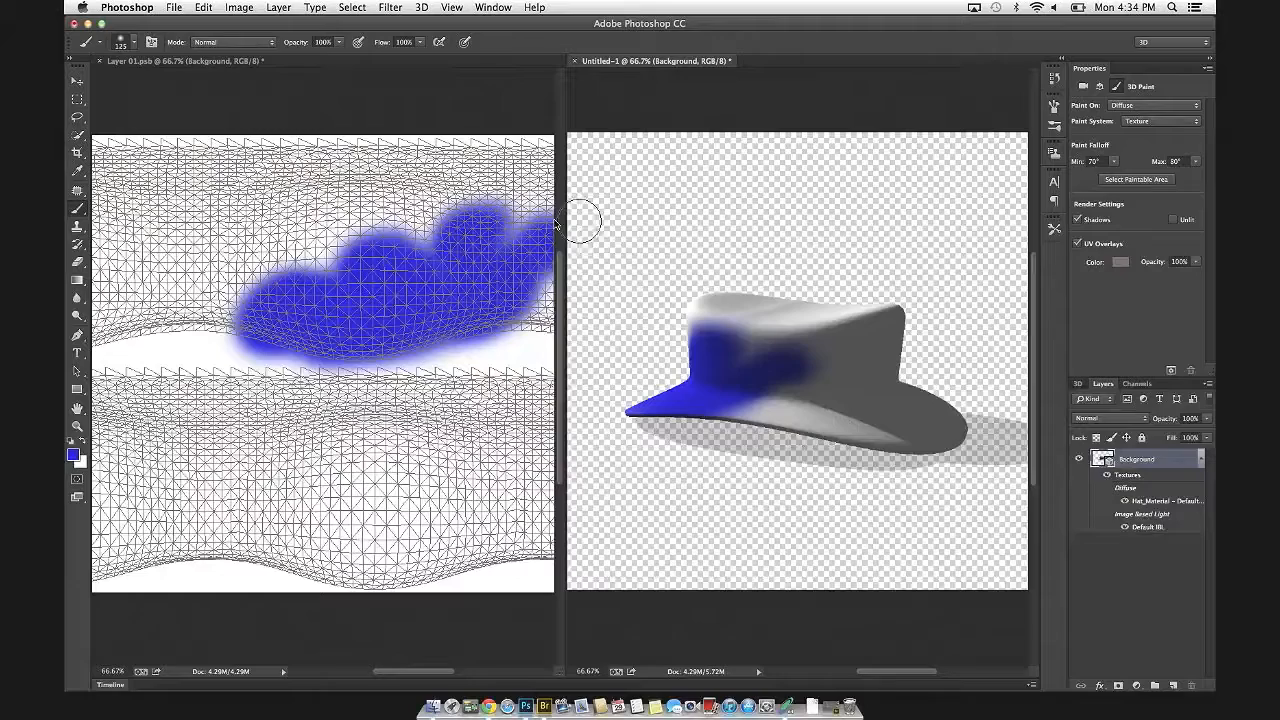
Close the hat document and its texture document
left_click(575, 61)
left_click(620, 243)
key("super+w")
left_click(593, 244)
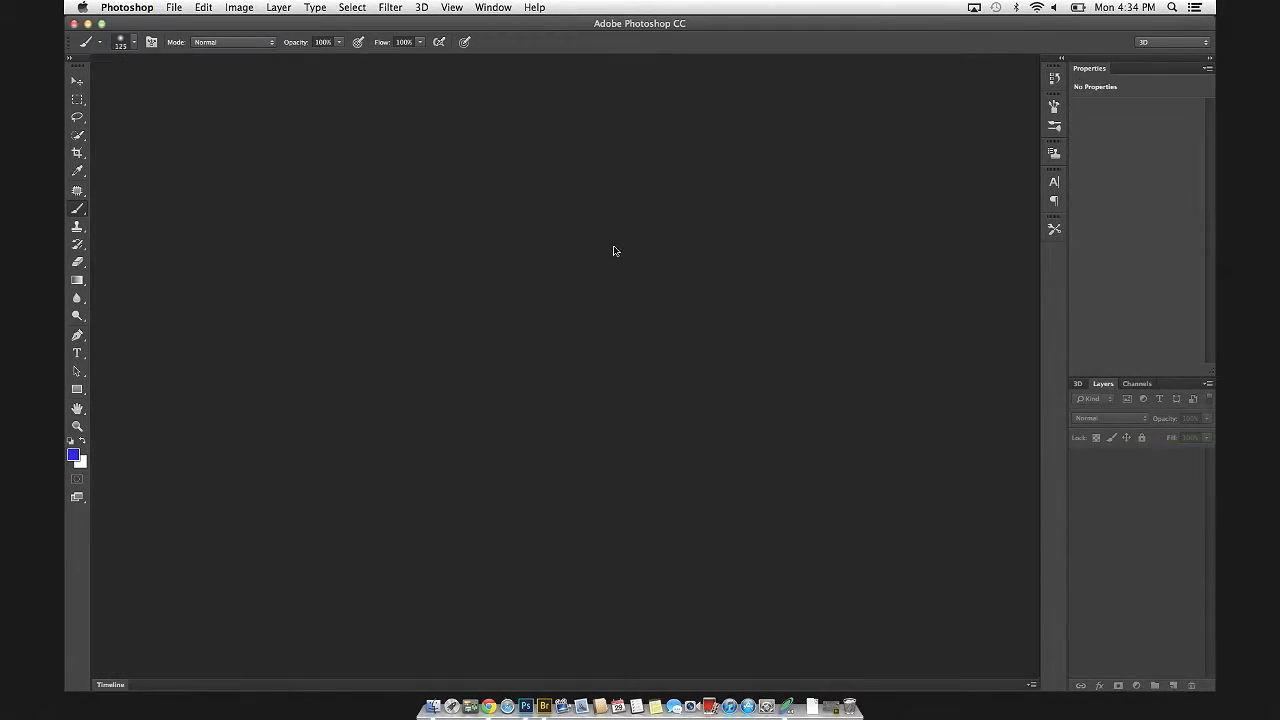
Create a new document with the default settings and convert its background layer to a Pyramid mesh preset
key("super+n")
key("Return")
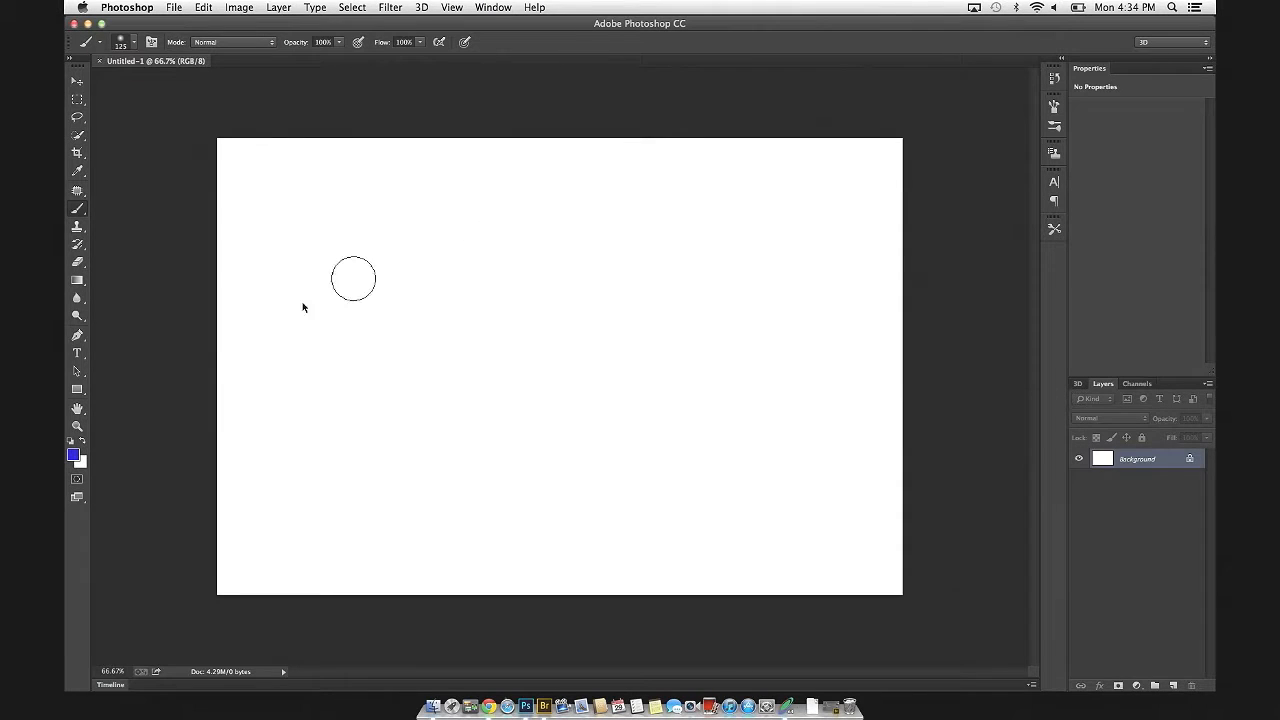
left_click(422, 7)
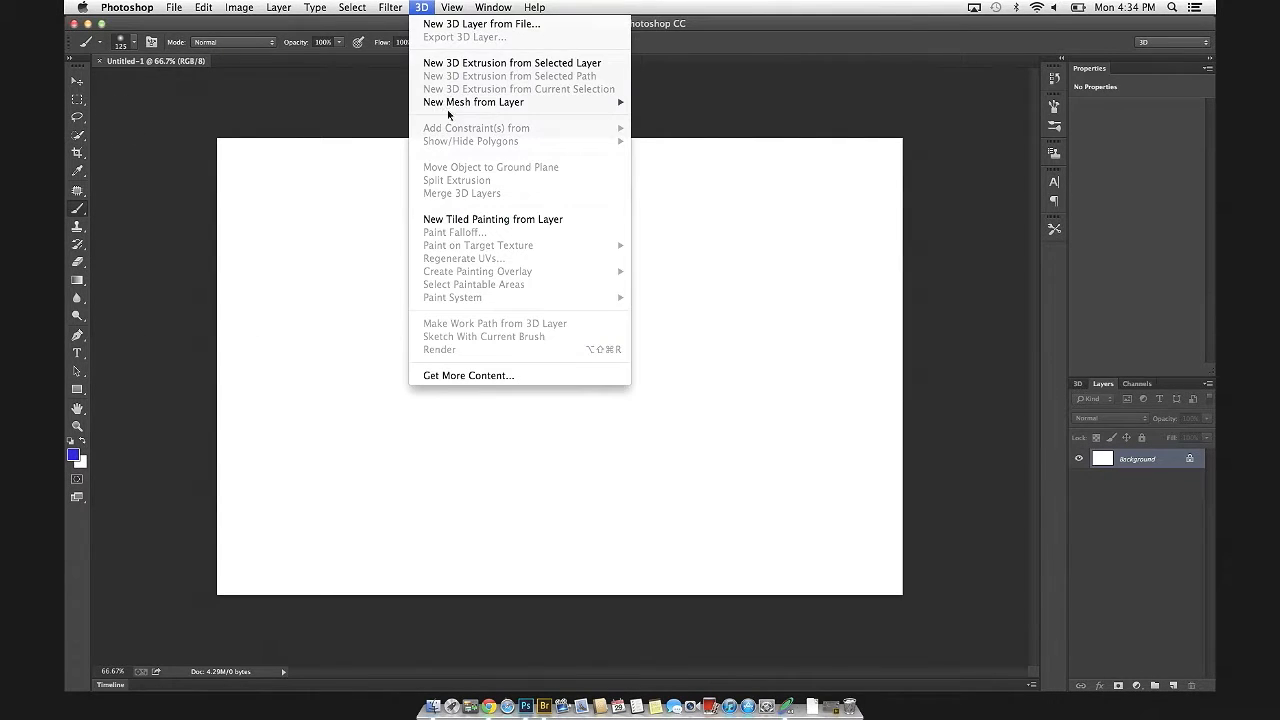
mouse_move(520, 102)
mouse_move(700, 128)
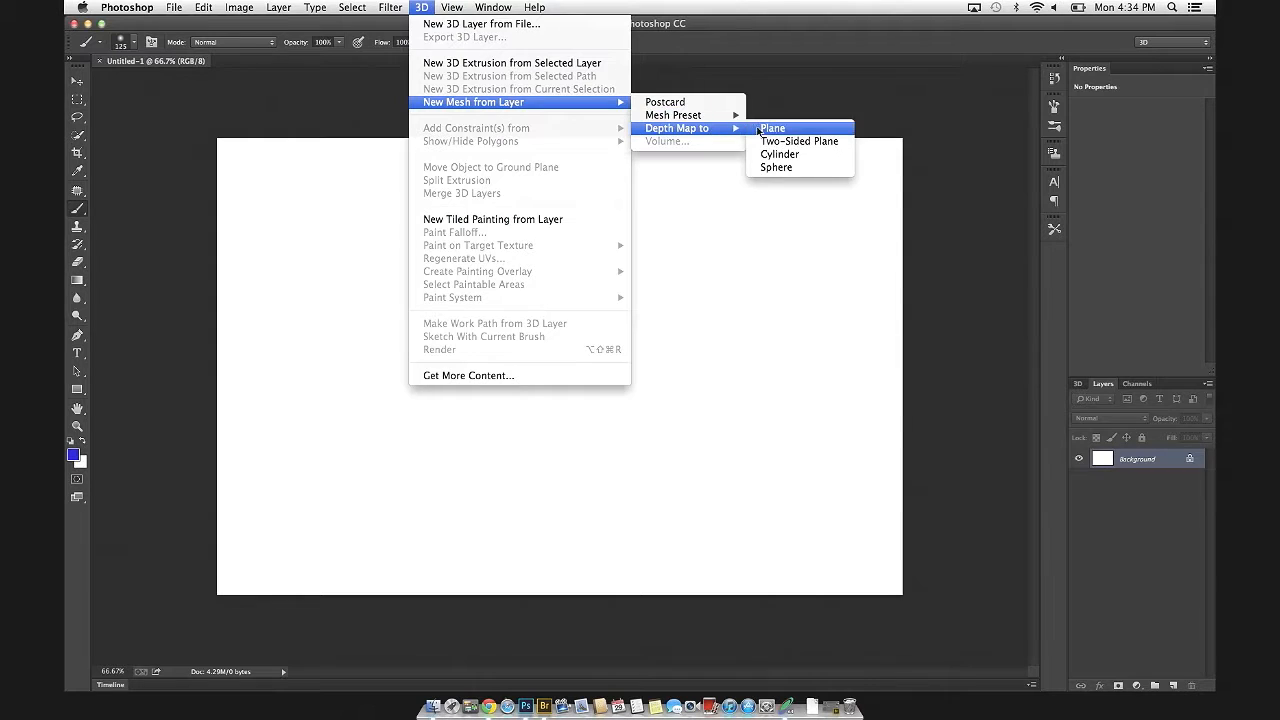
left_click(843, 184)
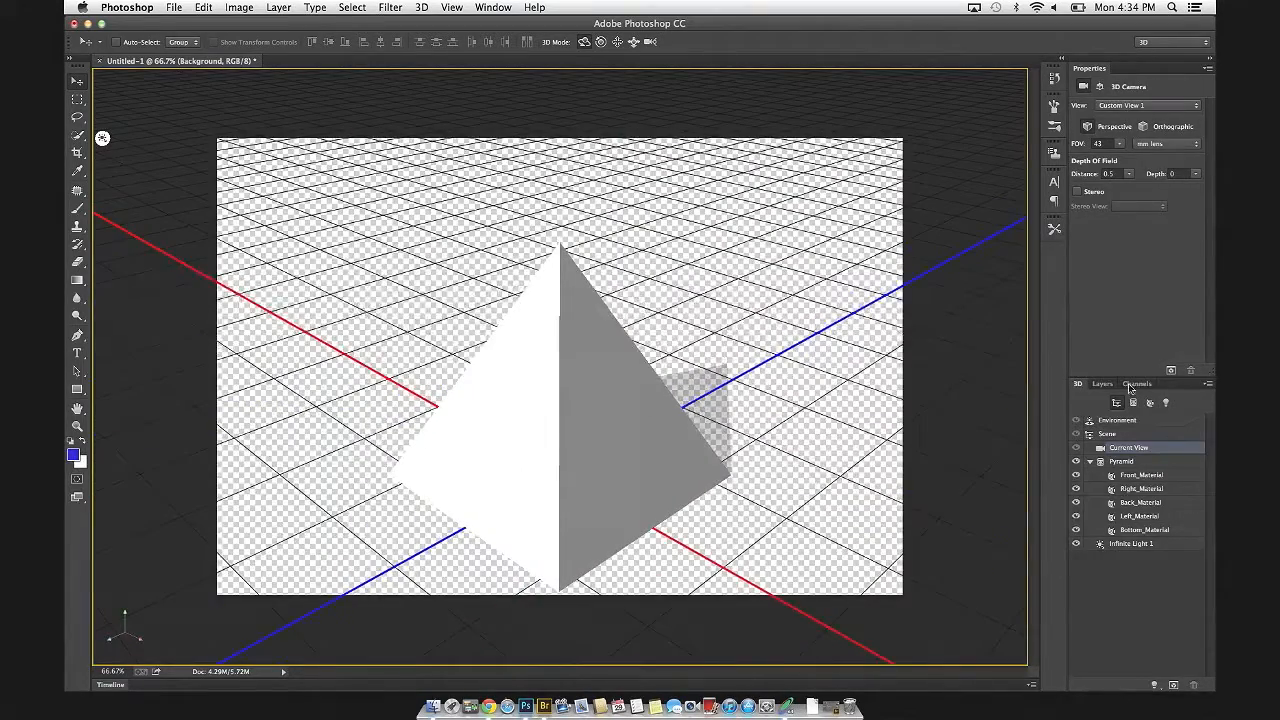
Open the pyramid's Left_Material default texture and compare it with the UV overlays turned off and back on
left_click(1102, 383)
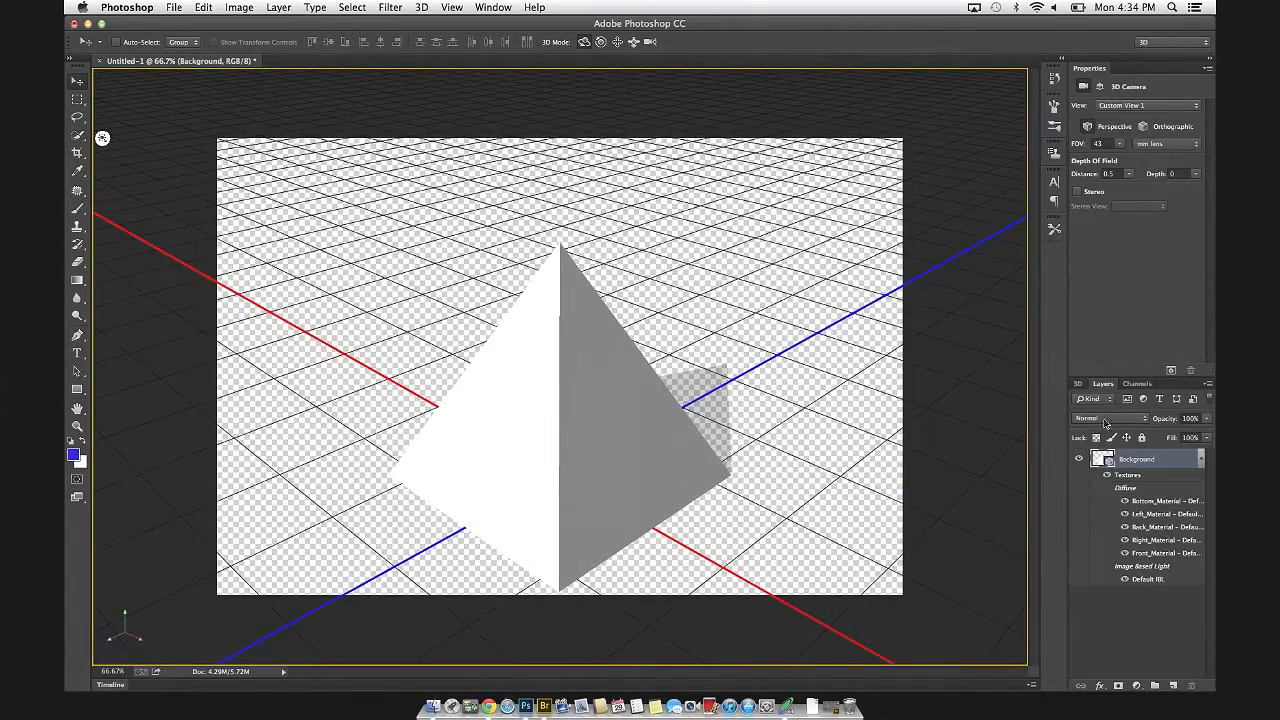
double_click(1147, 514)
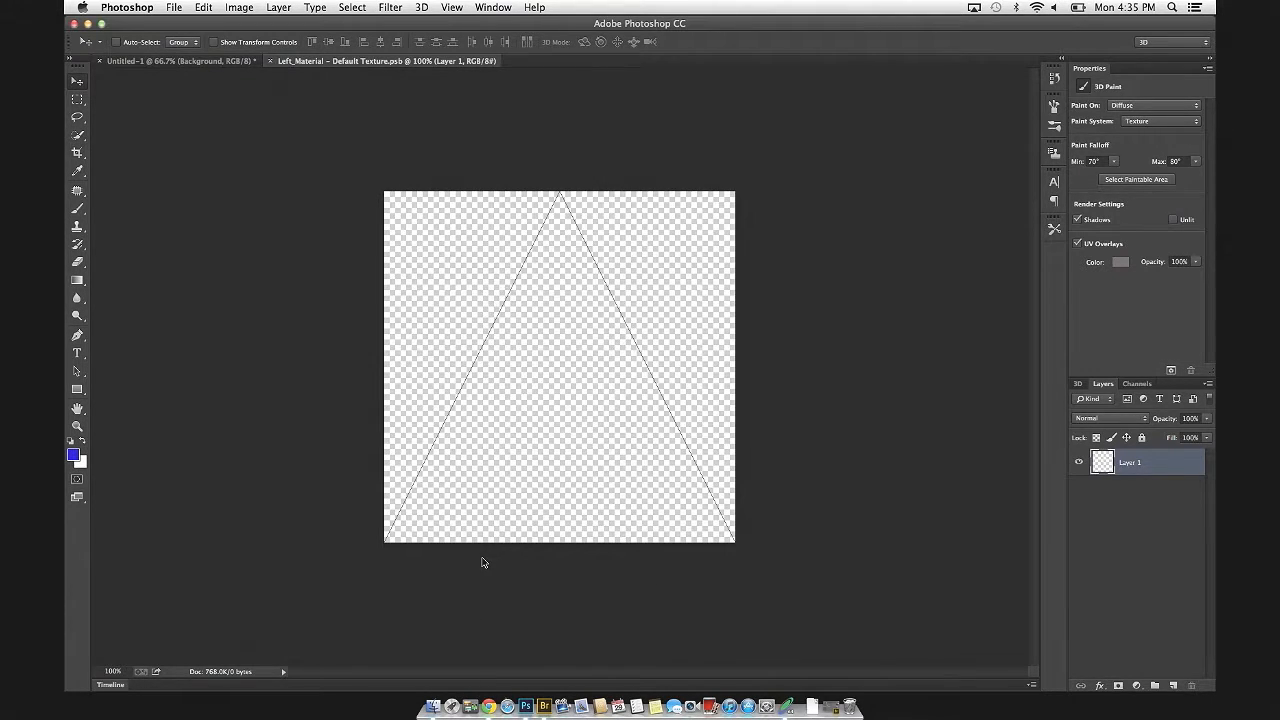
left_click(1092, 249)
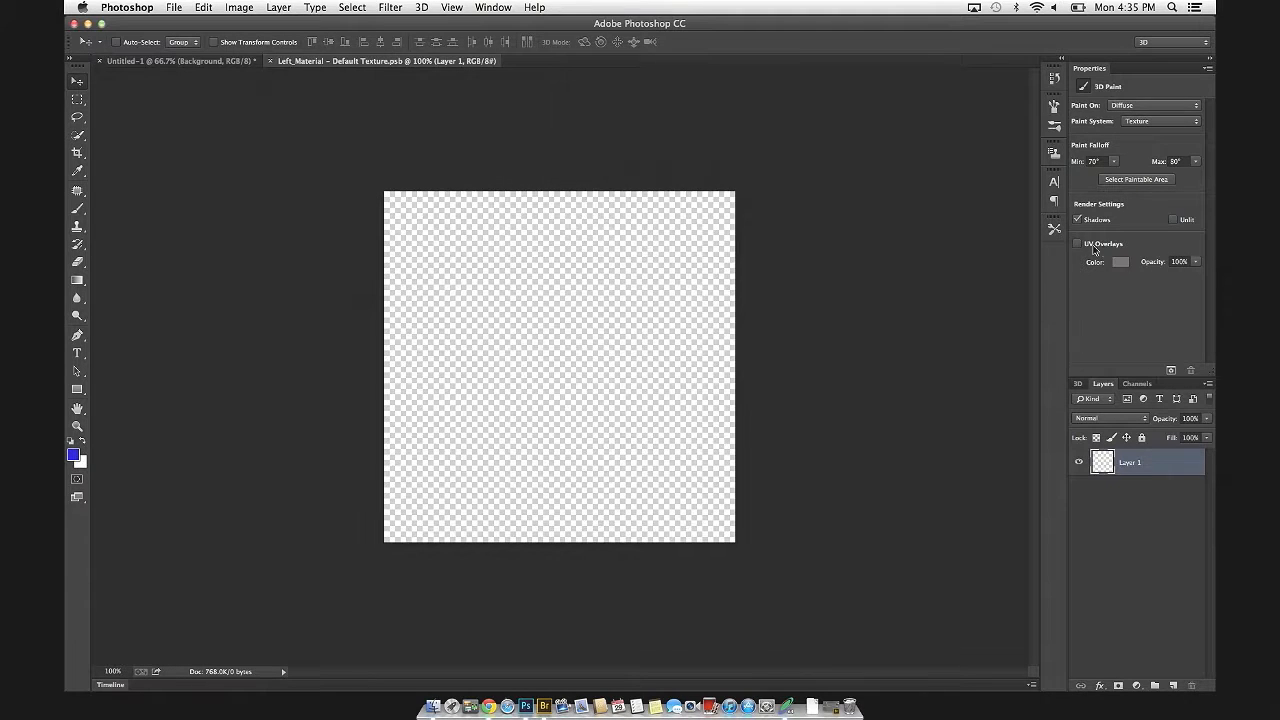
left_click(1104, 249)
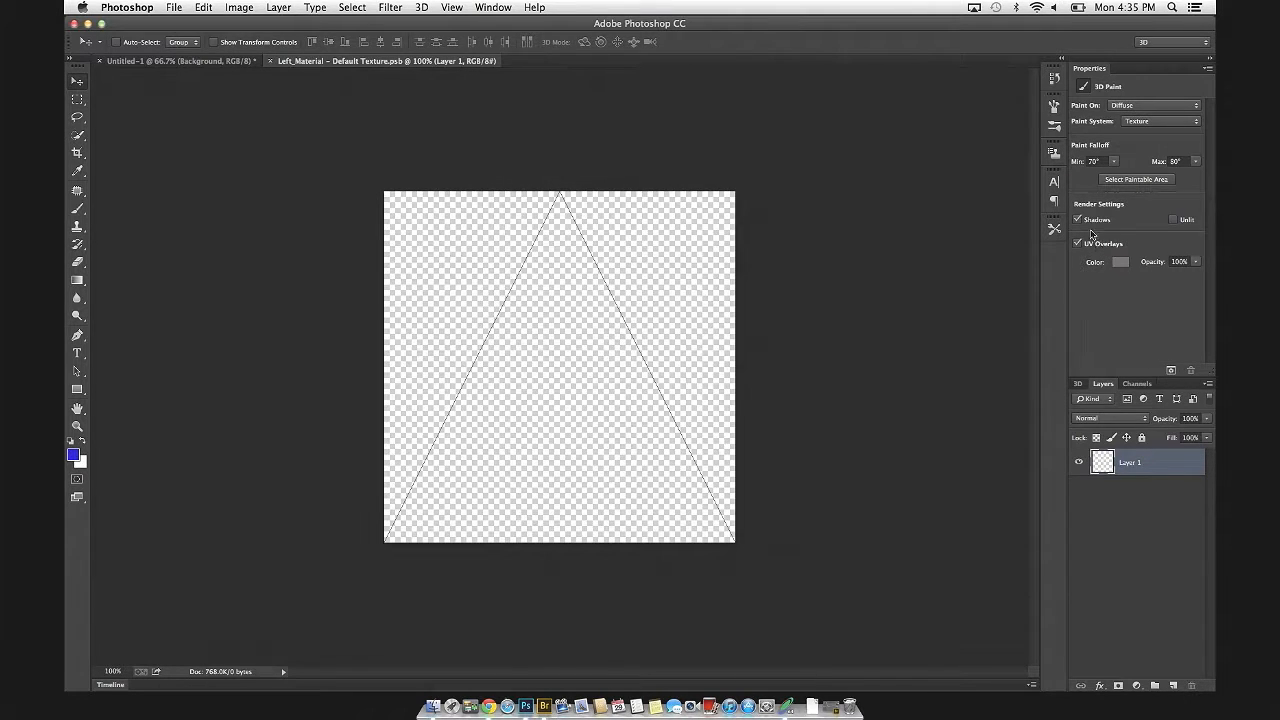